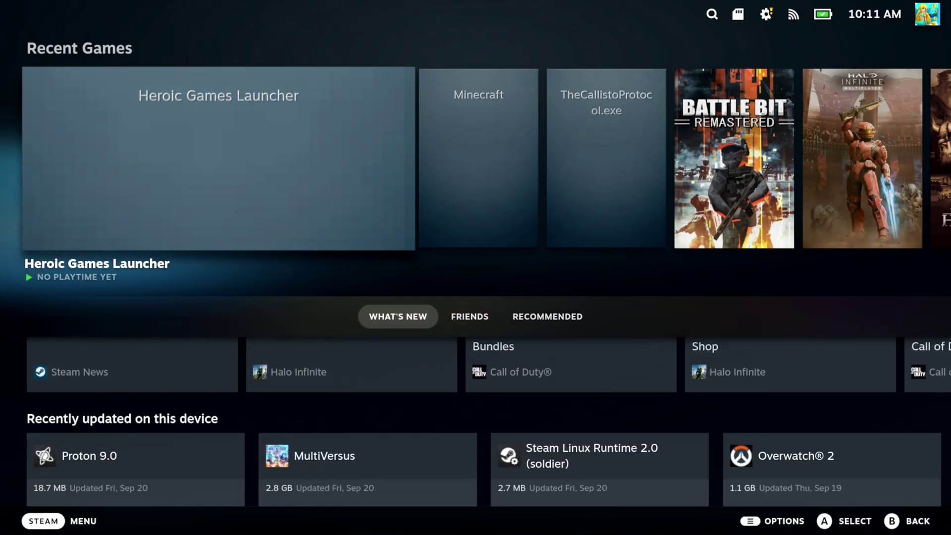
Step: Move along Recent Games to the top-bar avatar and open the account menu
key(Right)
key(Right)
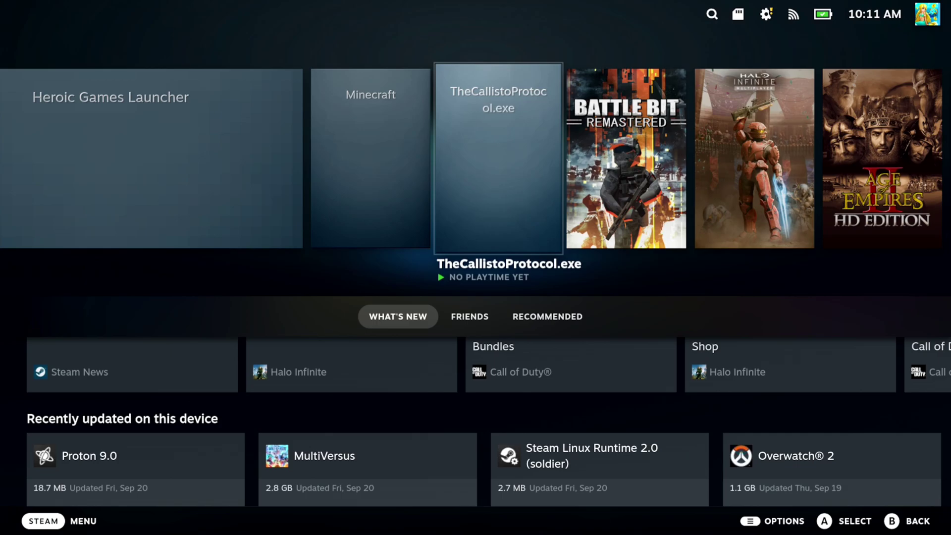
key(Right)
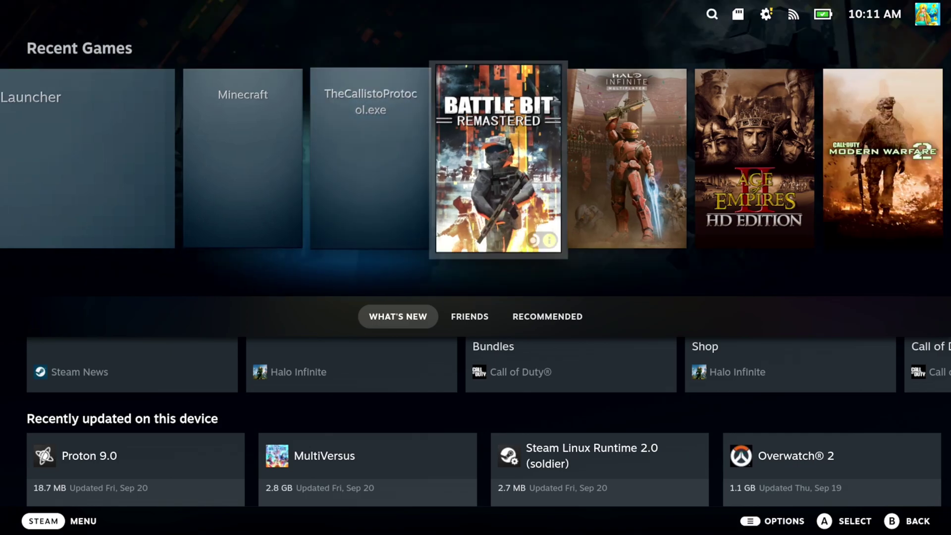
key(Right)
key(Right)
key(Up)
key(Right)
key(Right)
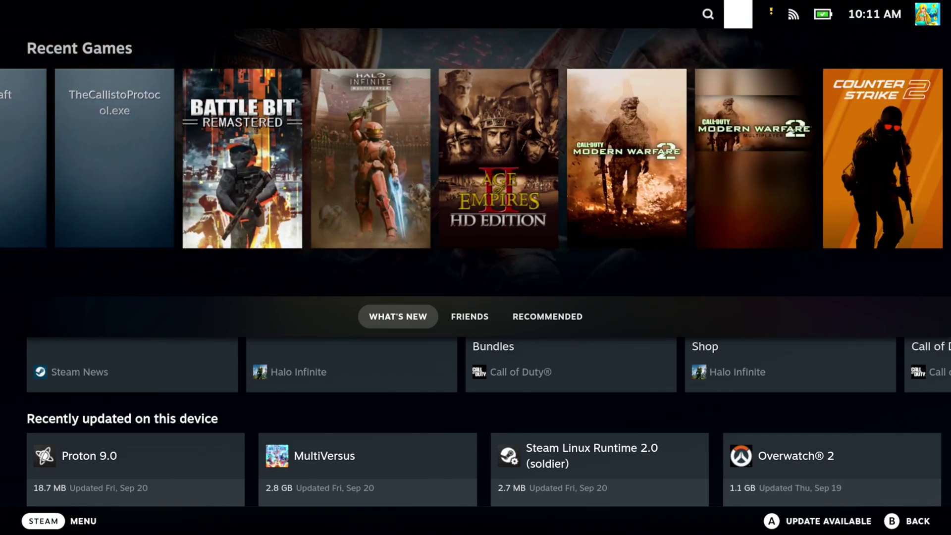
key(Right)
key(Right)
key(Right)
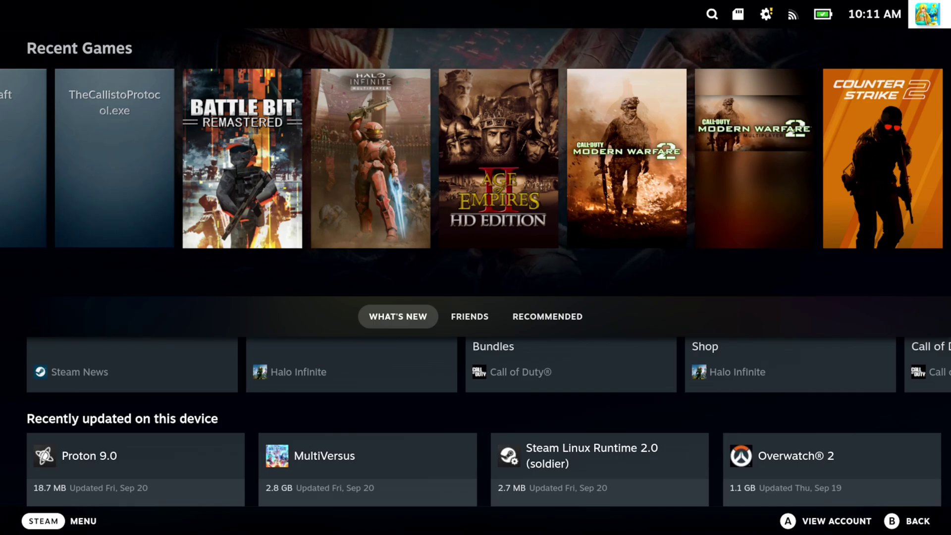
key(Return)
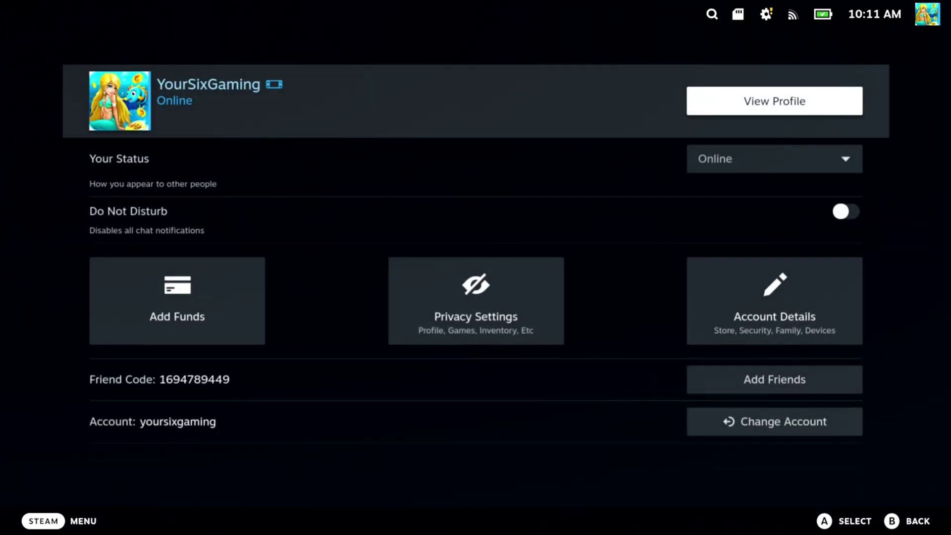
Step: Choose View Profile, then Edit Profile to reach the General About section
key(Down)
key(Up)
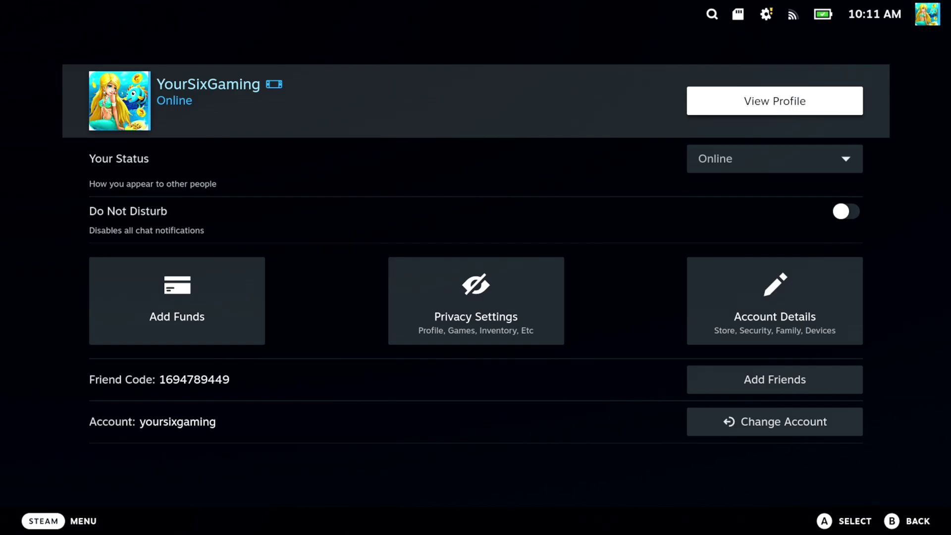
key(Return)
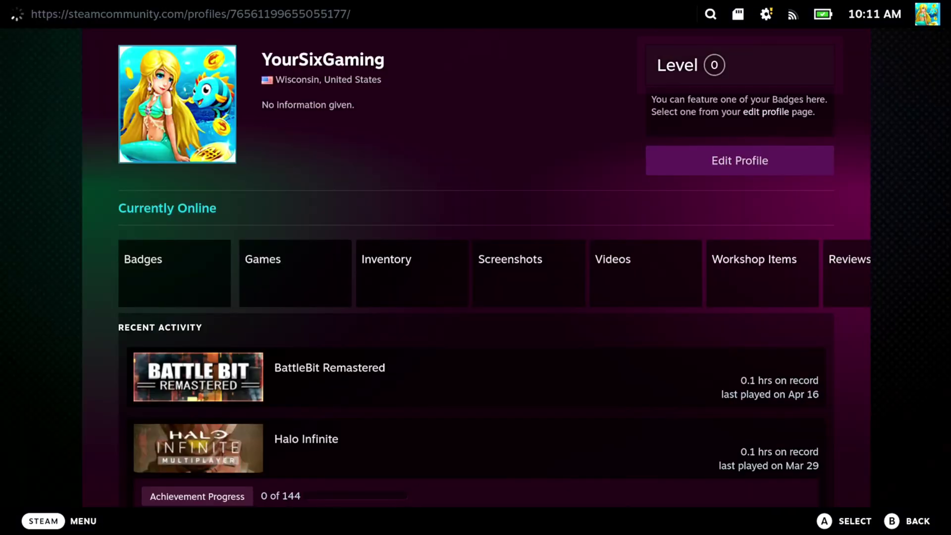
key(Down)
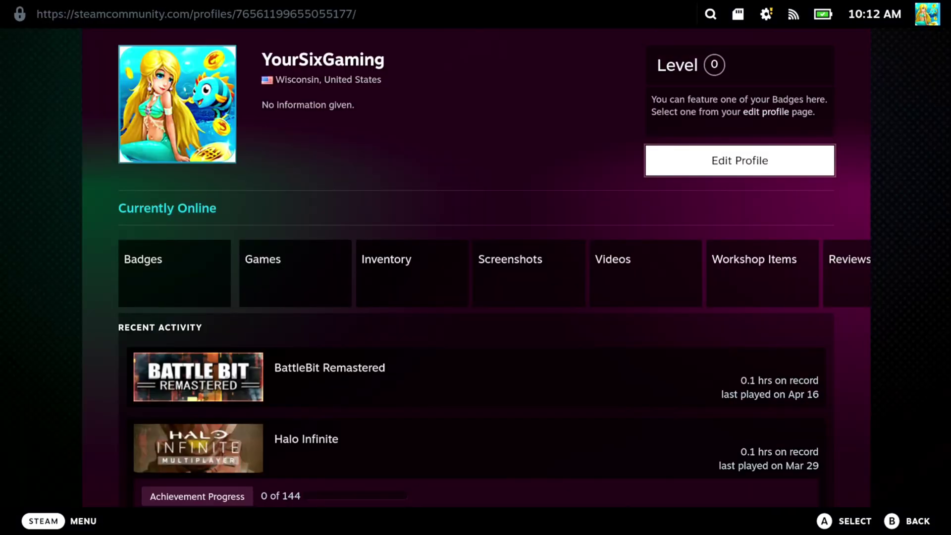
key(Return)
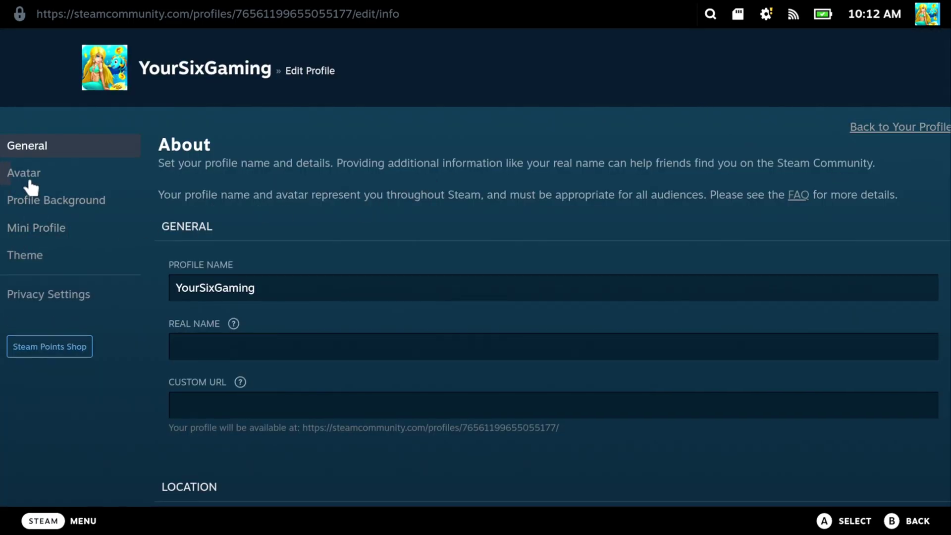
Step: Open the Avatar section of Edit Profile, showing current and owned avatars
click(30, 179)
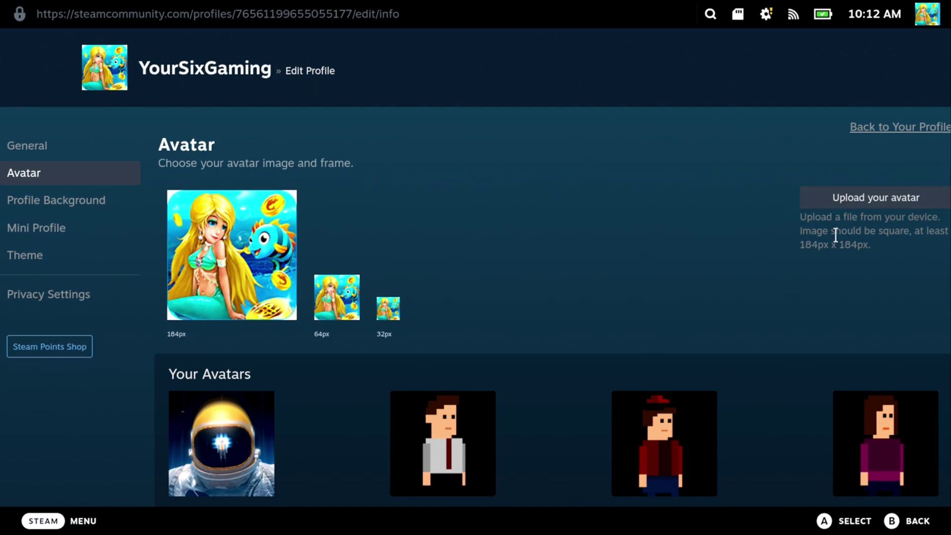
scroll(835, 237, down, 5)
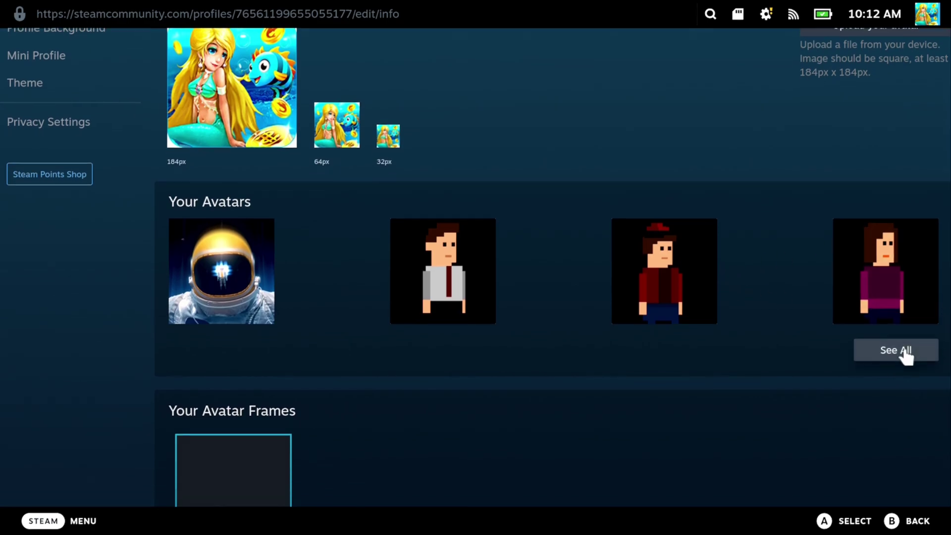
Step: Expand Your Avatars with See All to list every owned game avatar
click(904, 355)
scroll(778, 294, down, 5)
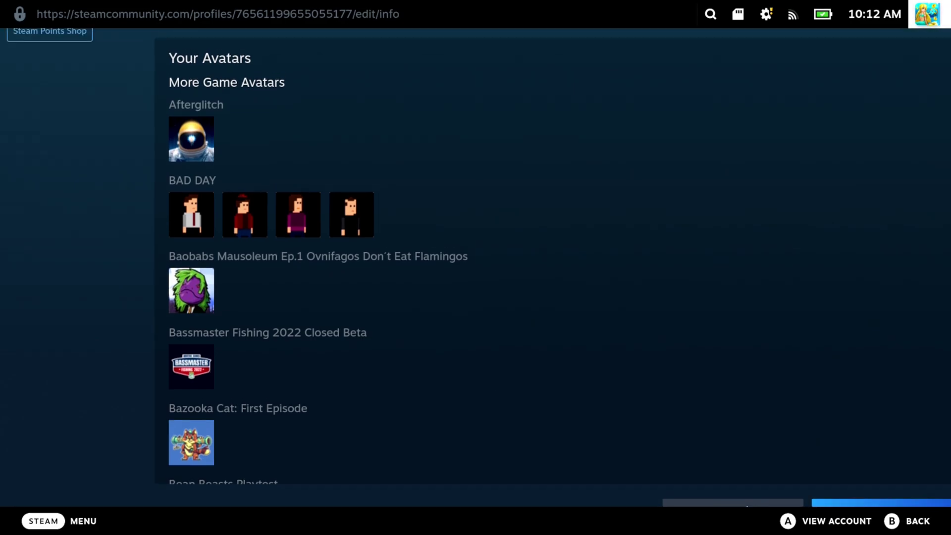
scroll(475, 268, up, 5)
scroll(475, 267, down, 1)
scroll(476, 268, down, 5)
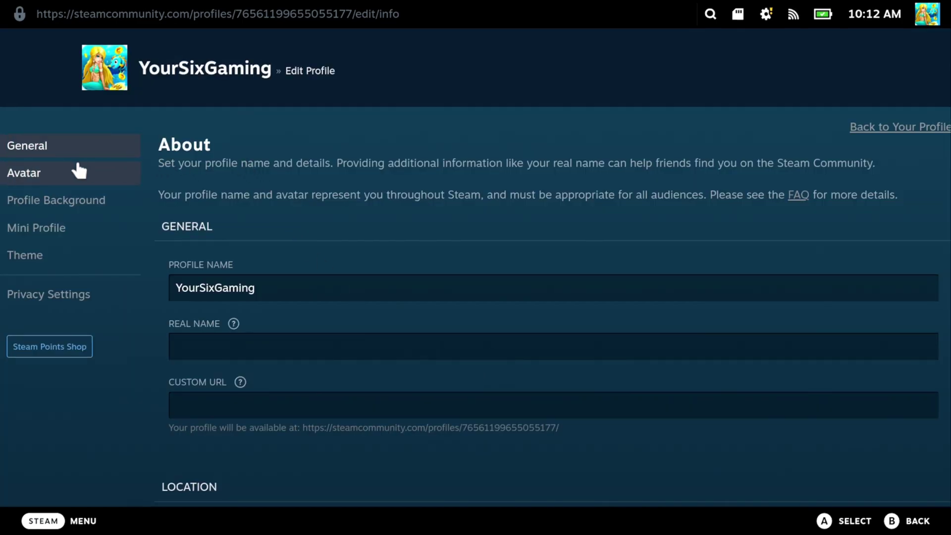
Step: Return to the Avatar settings and go to the Steam Points Shop
click(80, 171)
scroll(348, 252, down, 5)
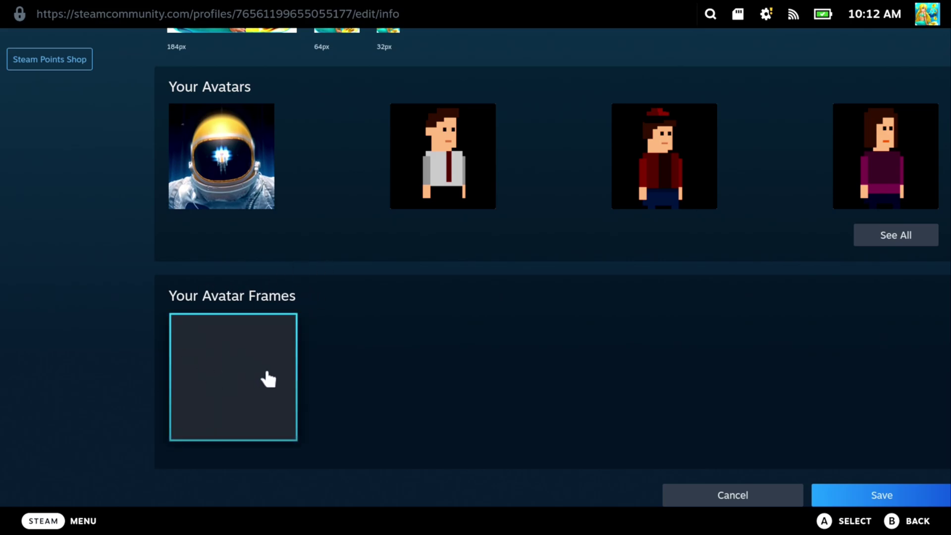
click(52, 59)
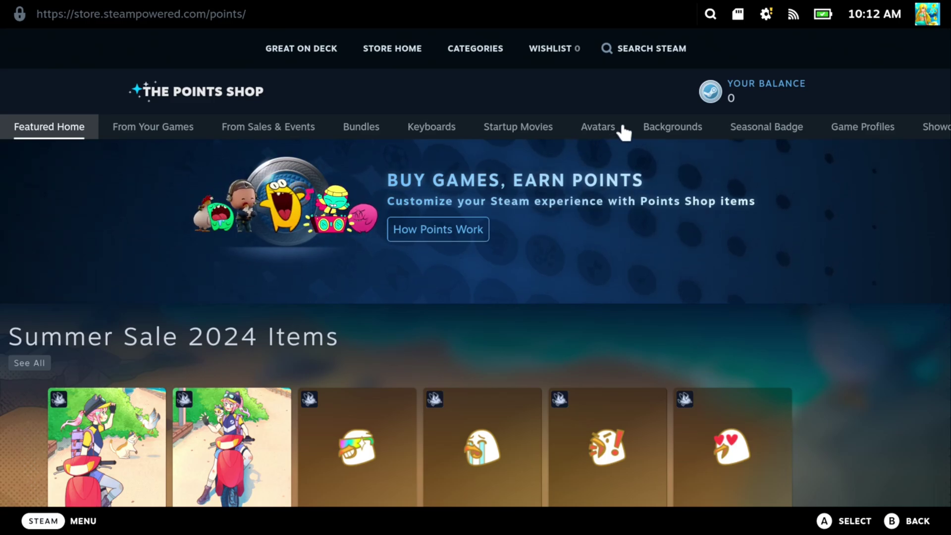
Step: Show the Points Shop Avatars category with its 3,000-point animated avatars and frames
click(589, 125)
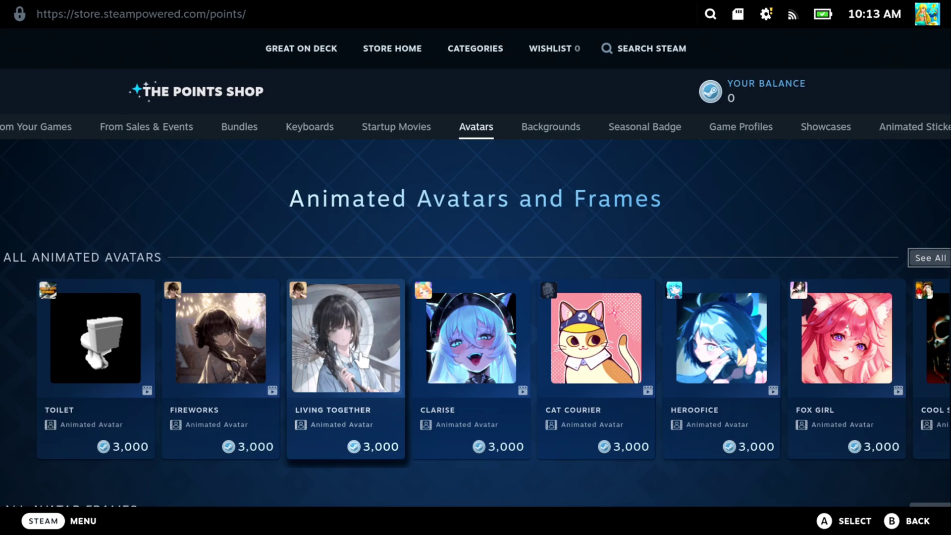
Step: In All Avatar Frames, browse from Torn past the Neon Frame to MUSEDASH 98.VER
key(Down)
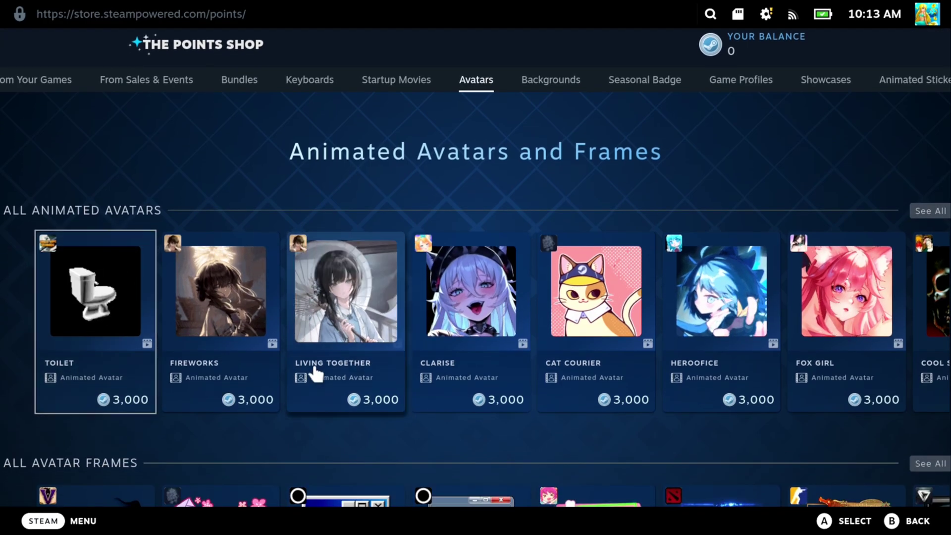
key(Down)
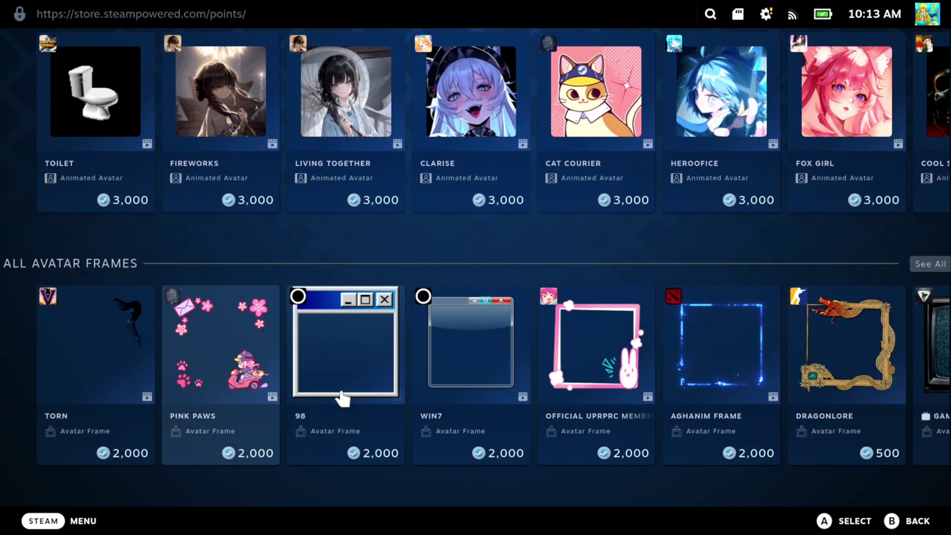
mouse_move(345, 376)
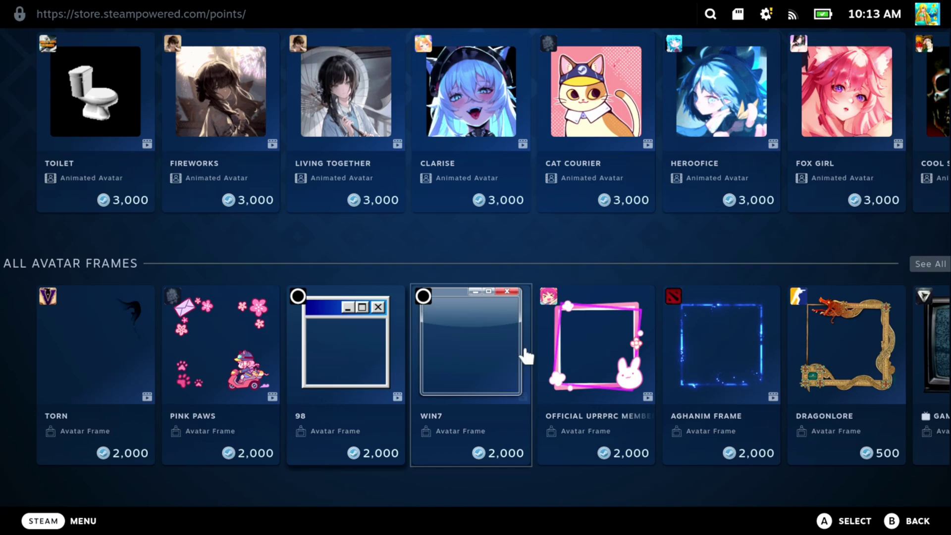
key(Right)
key(Right)
key(Right)
key(Right)
key(Right)
key(Right)
key(Right)
key(Right)
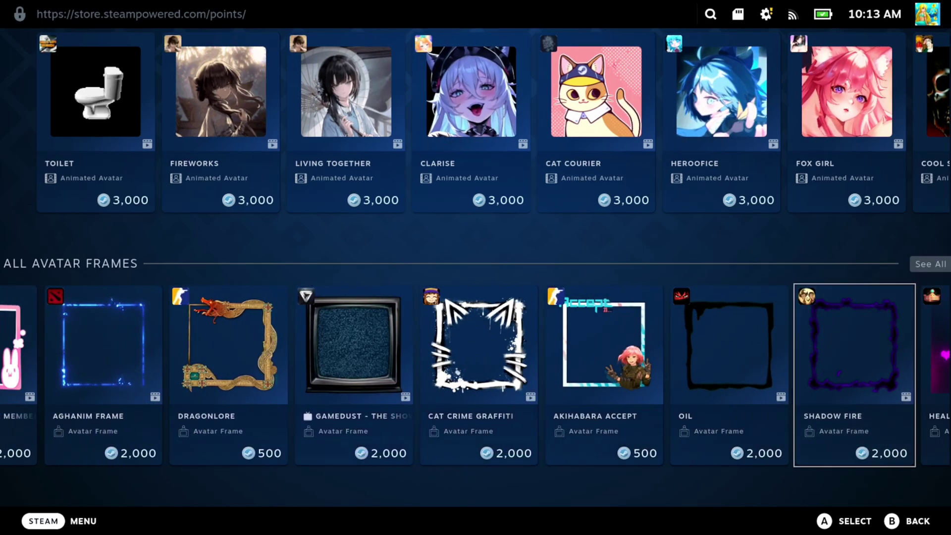
key(Right)
key(Right)
key(Right)
key(Right)
key(Right)
key(Right)
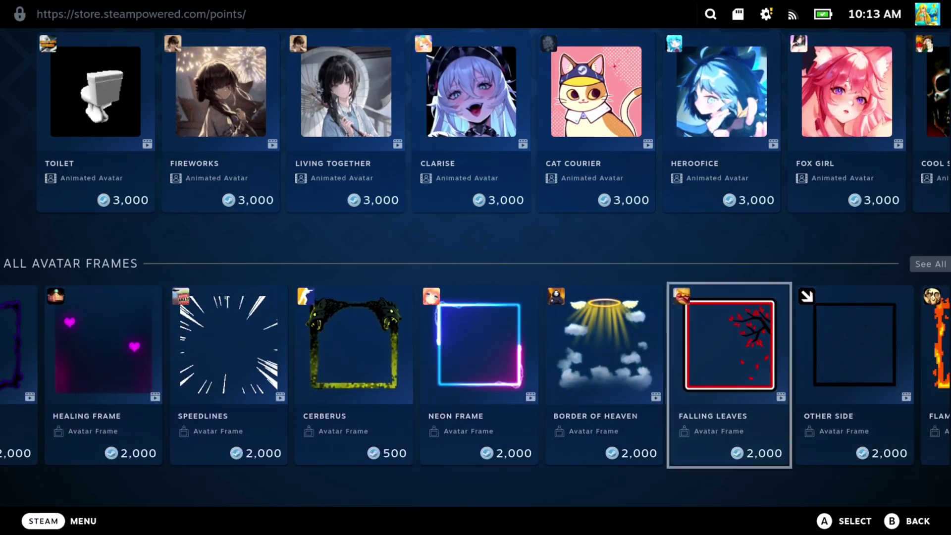
key(Left)
key(Left)
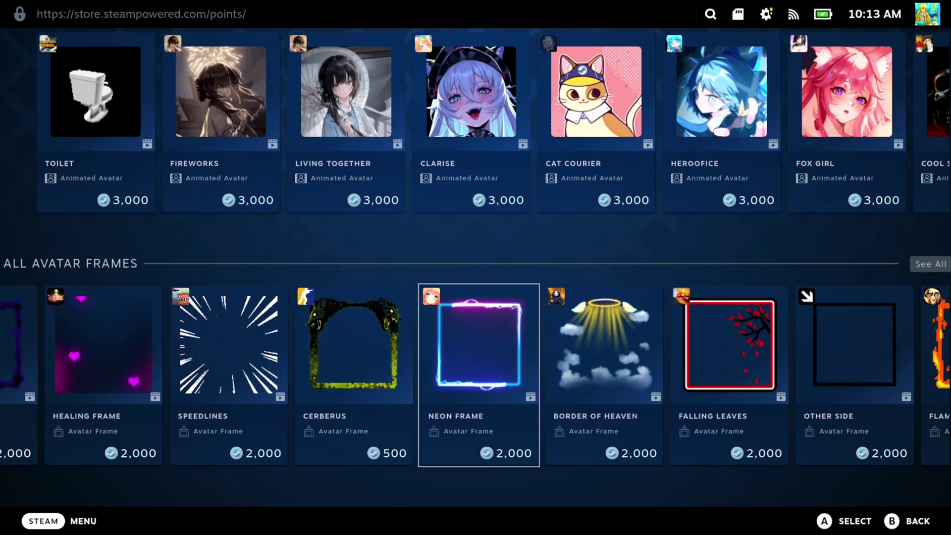
key(Right)
key(Right)
key(Right)
key(Right)
key(Right)
key(Right)
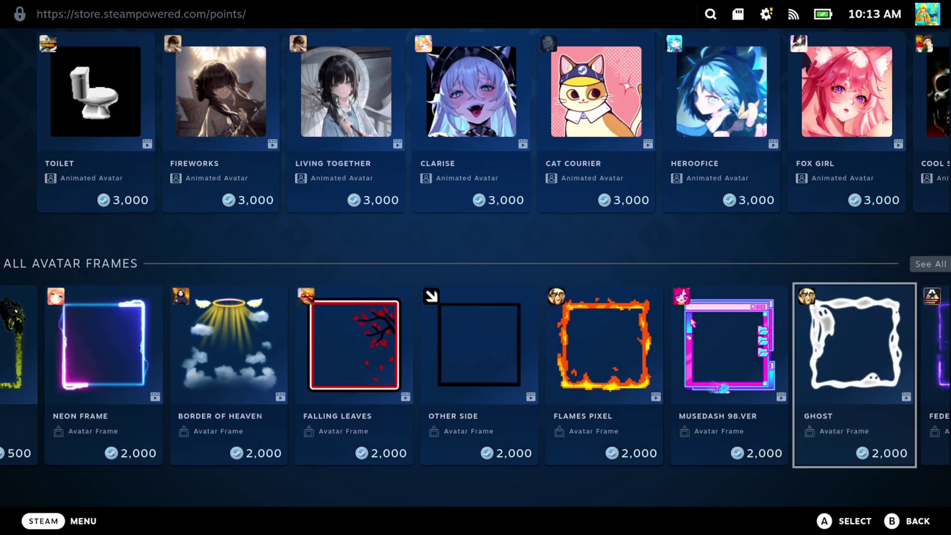
Step: Compare the Flames Pixel, Federation Pilot and MUSEDASH 98.VER frames, then head back up
key(Right)
key(Right)
key(Right)
key(Right)
key(Right)
key(Right)
key(Right)
key(Right)
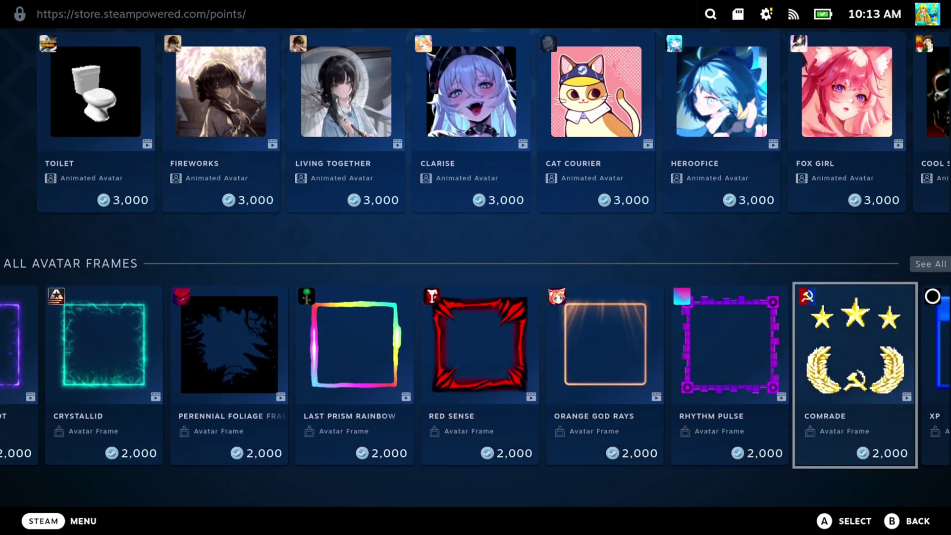
key(Left)
key(Left)
key(Left)
key(Left)
key(Left)
key(Left)
key(Right)
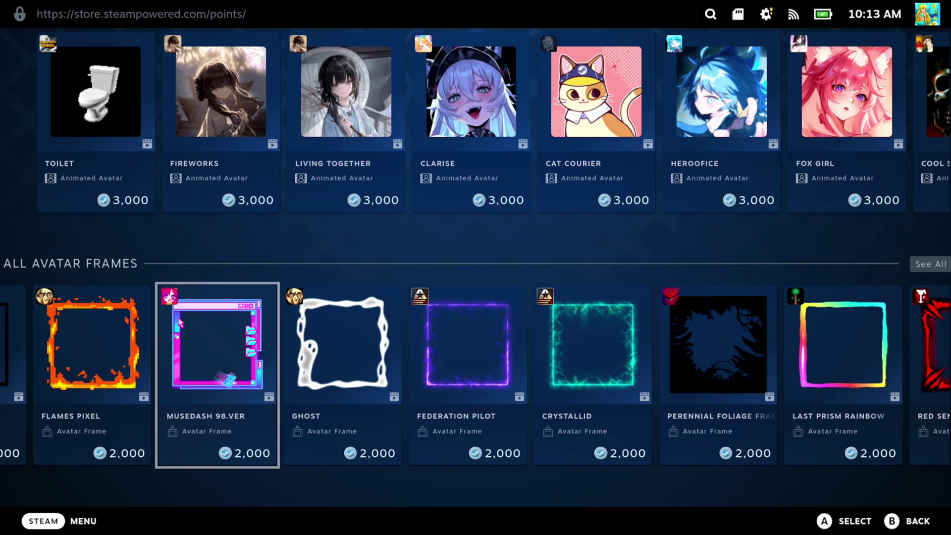
key(Right)
key(Right)
key(Left)
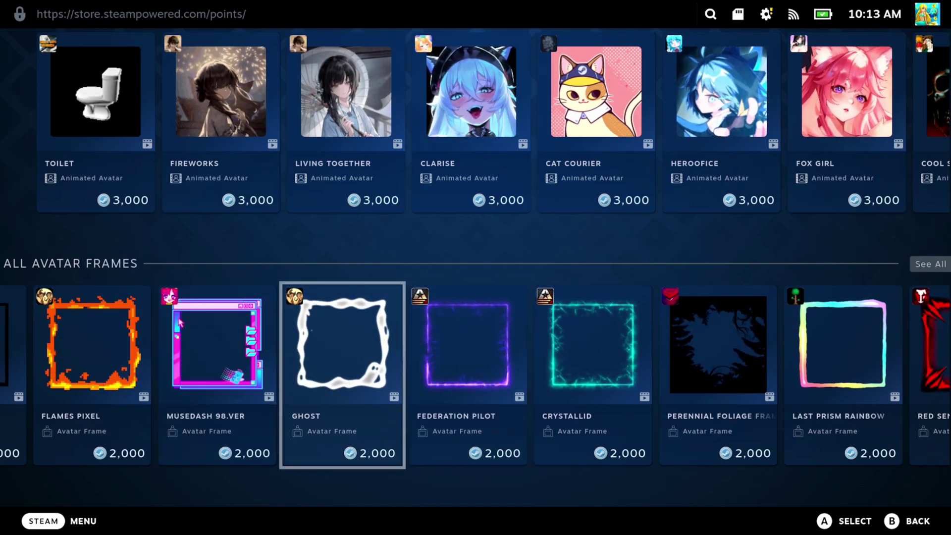
key(Left)
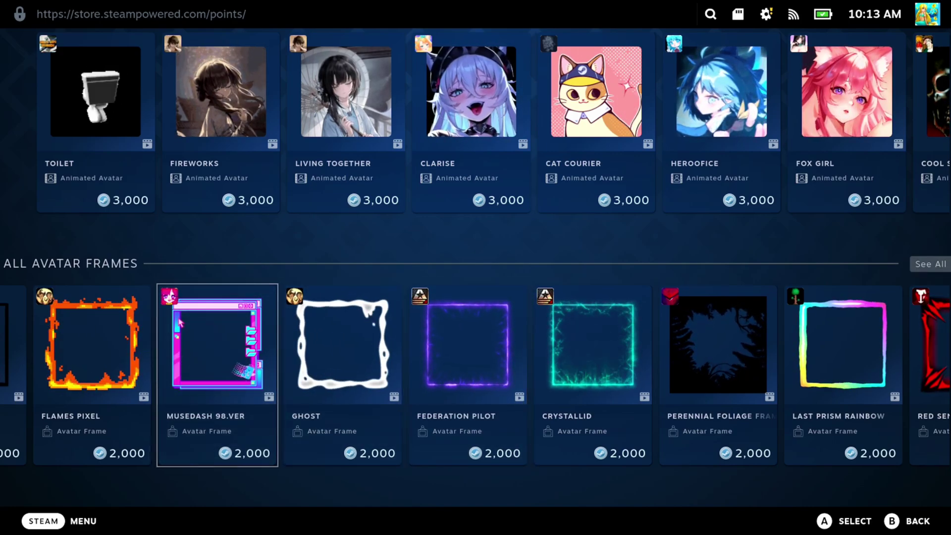
key(Left)
key(Right)
key(Up)
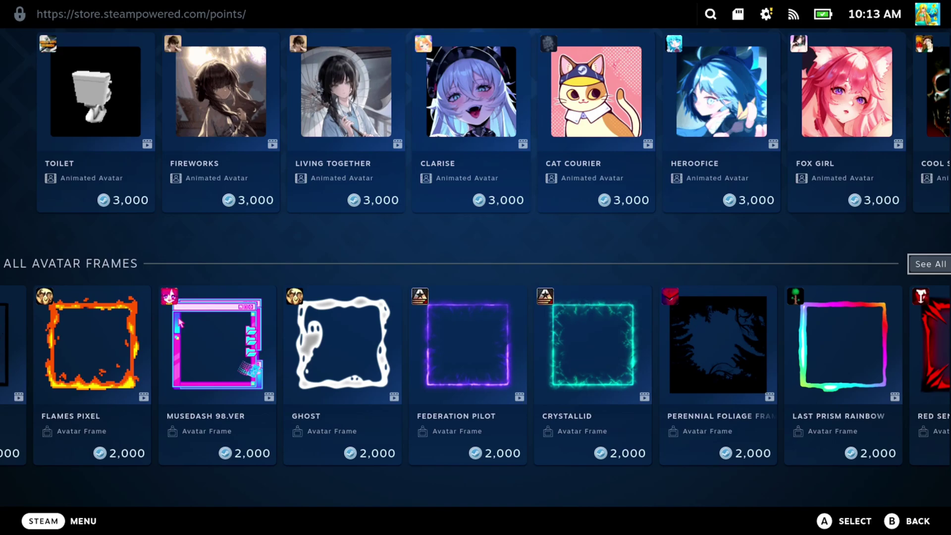
Step: Return to the page top and move across the animated avatars to HEROOFICE
key(Up)
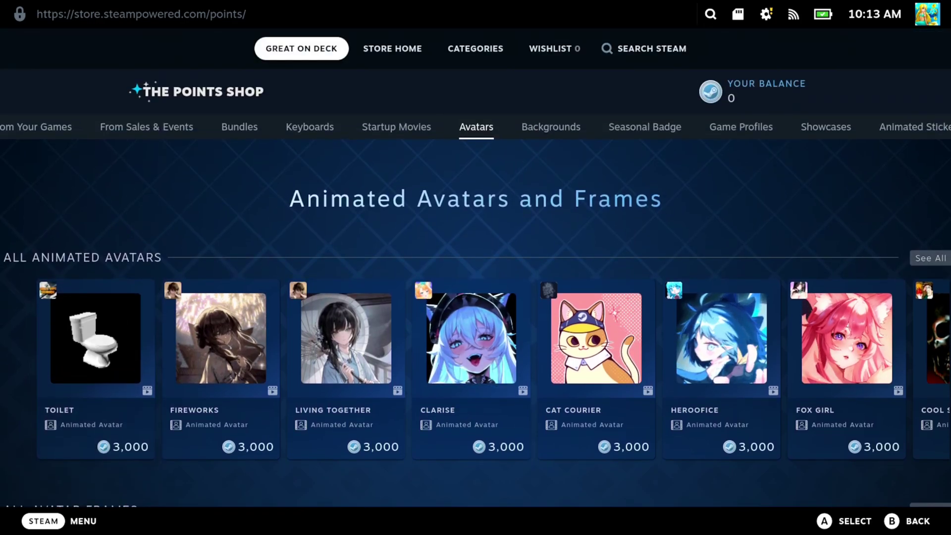
key(Down)
key(Right)
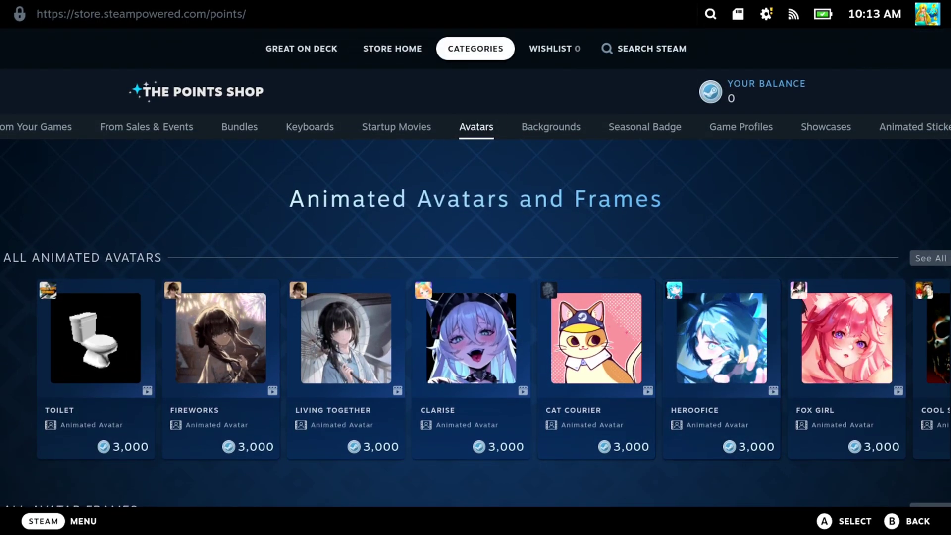
Step: Step through the shop category tabs to My Profile and back to Avatars
key(Up)
key(Right)
key(Right)
key(Right)
key(Right)
key(Right)
key(Right)
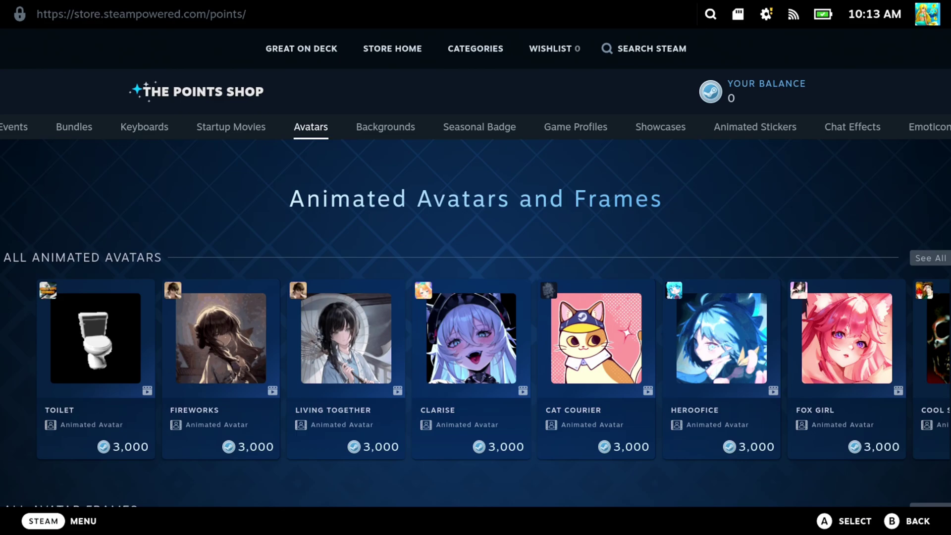
key(Right)
key(Right)
key(Right)
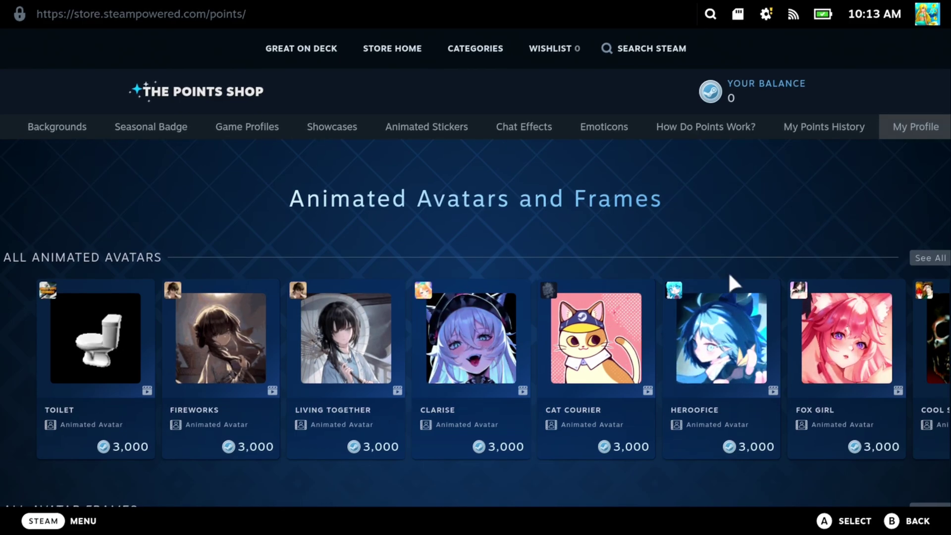
key(Left)
key(Left)
key(Left)
key(Left)
key(Left)
key(Left)
key(Left)
key(Left)
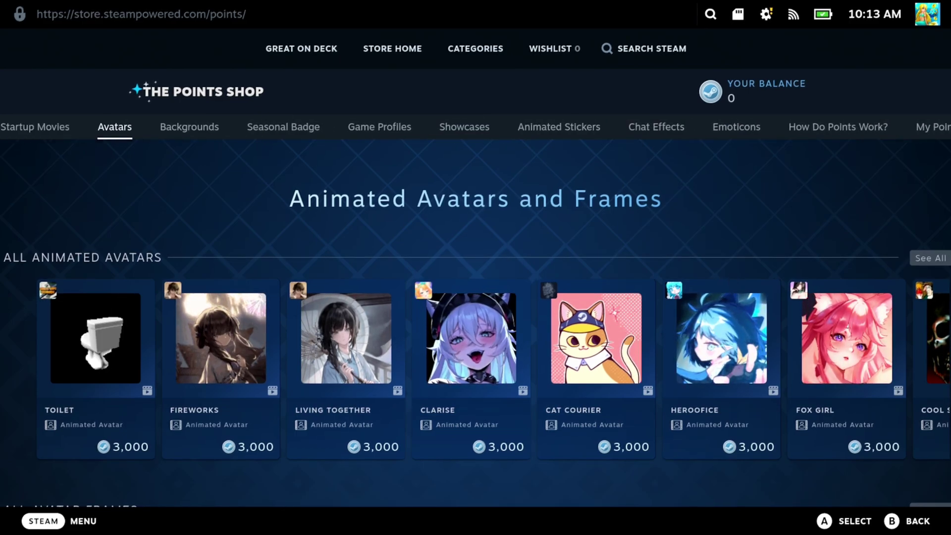
key(Left)
key(Left)
key(Left)
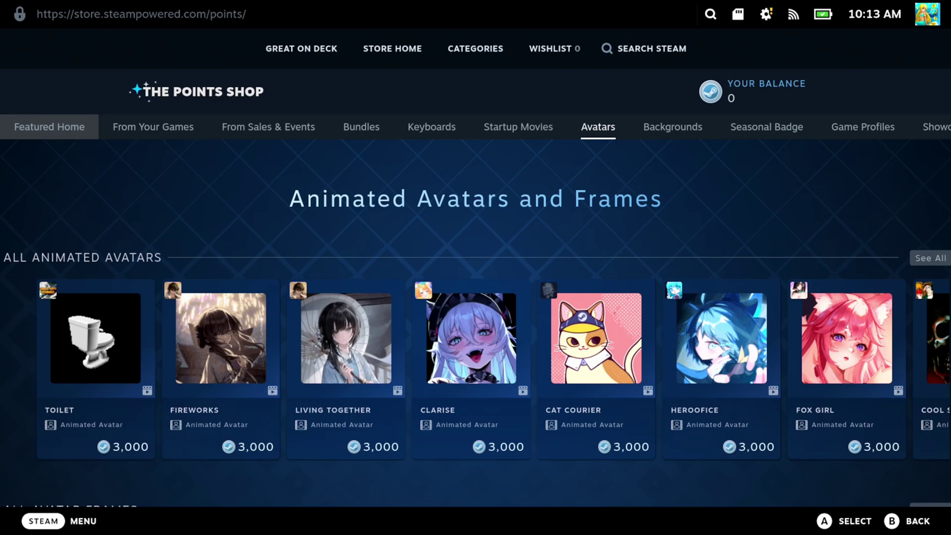